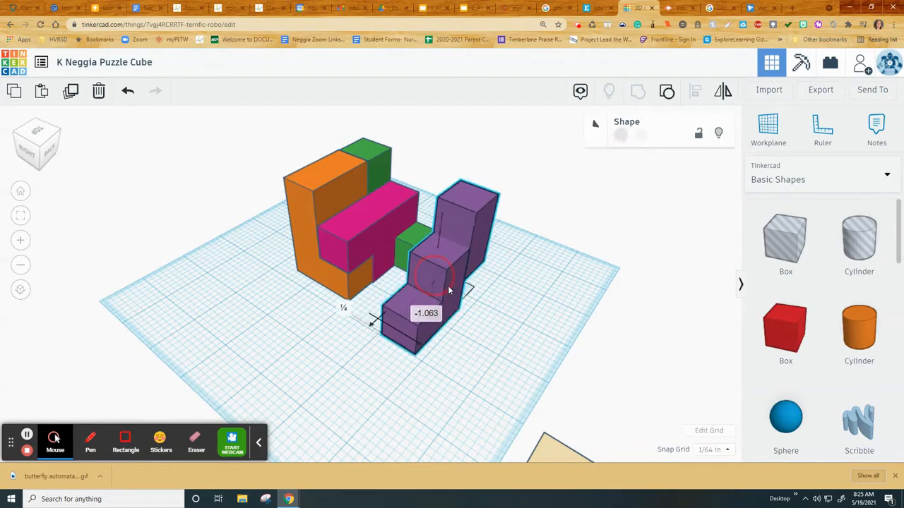
- Move the magenta piece clear of the other puzzle pieces and examine the separated pieces from all sides
drag(387, 263, 447, 382)
right_drag(428, 371, 770, 369)
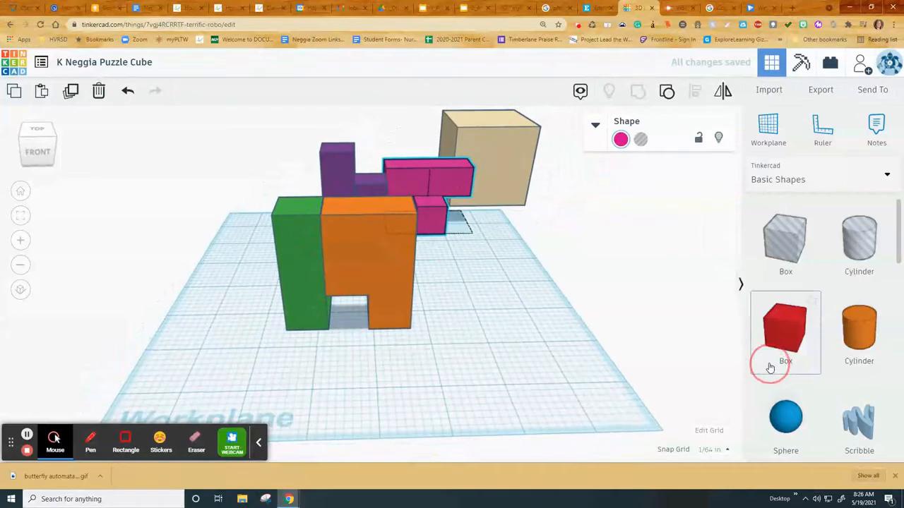
right_drag(426, 345, 448, 219)
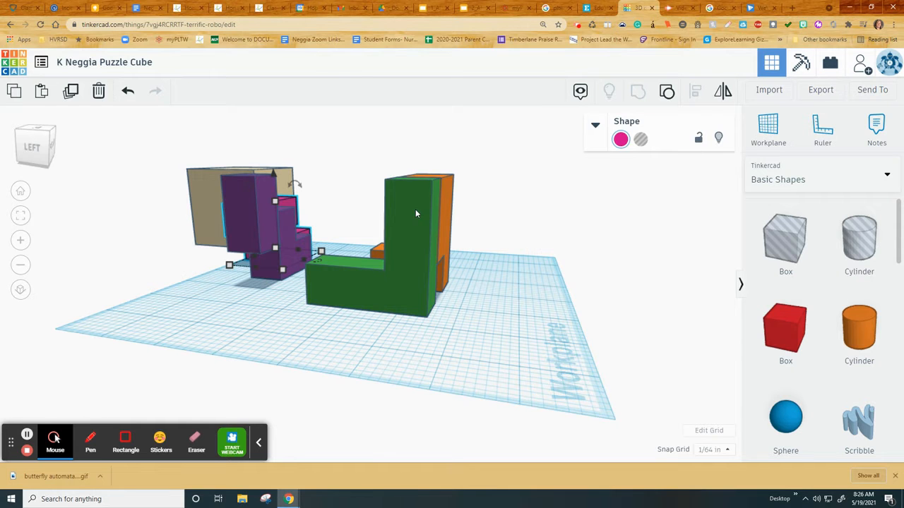
right_drag(442, 273, 360, 275)
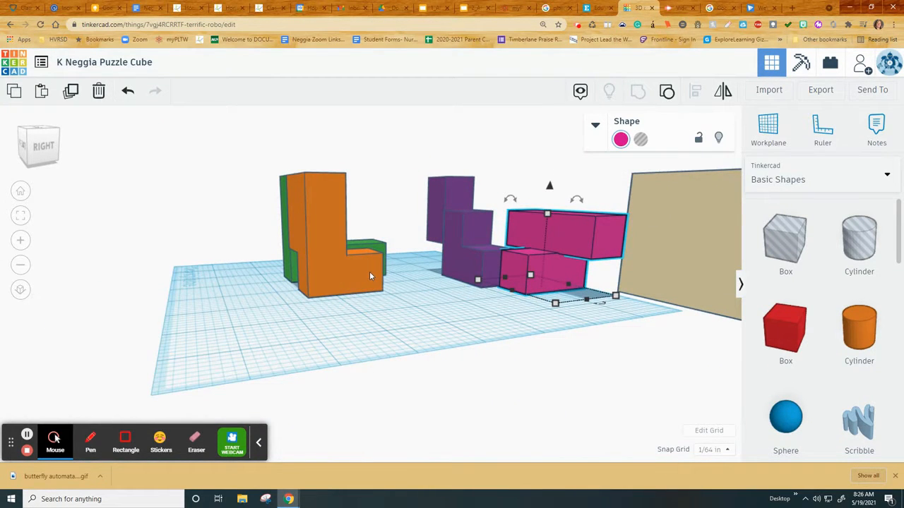
right_drag(477, 296, 381, 267)
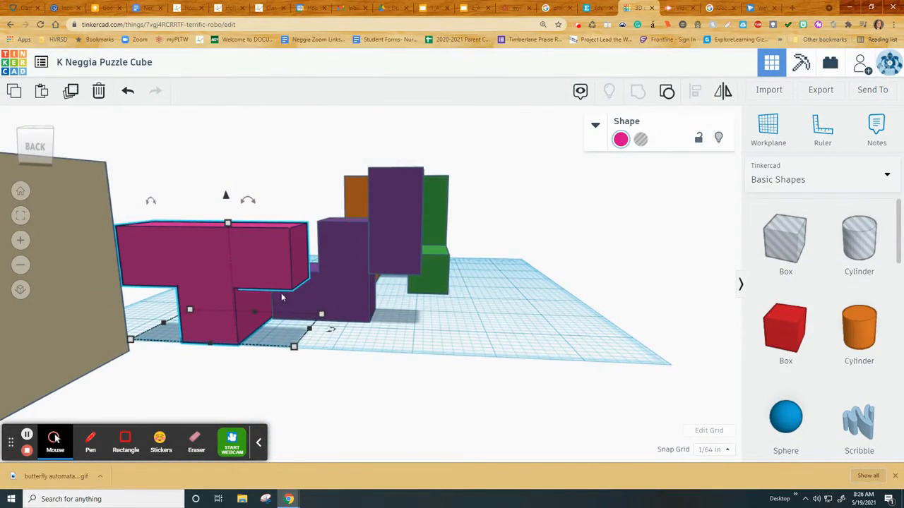
right_drag(204, 309, 519, 219)
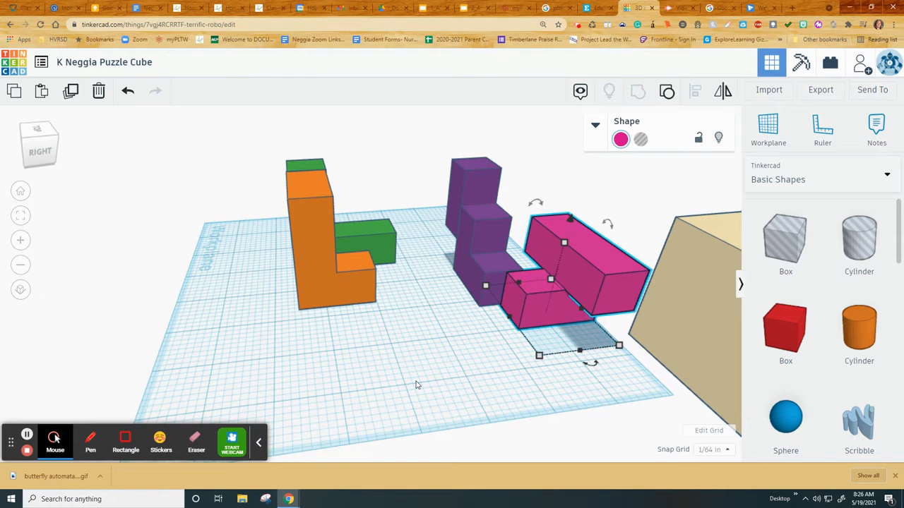
- Undo the last two moves that pulled the magenta and purple pieces out of the assembly
key(ctrl+z)
key(ctrl+z)
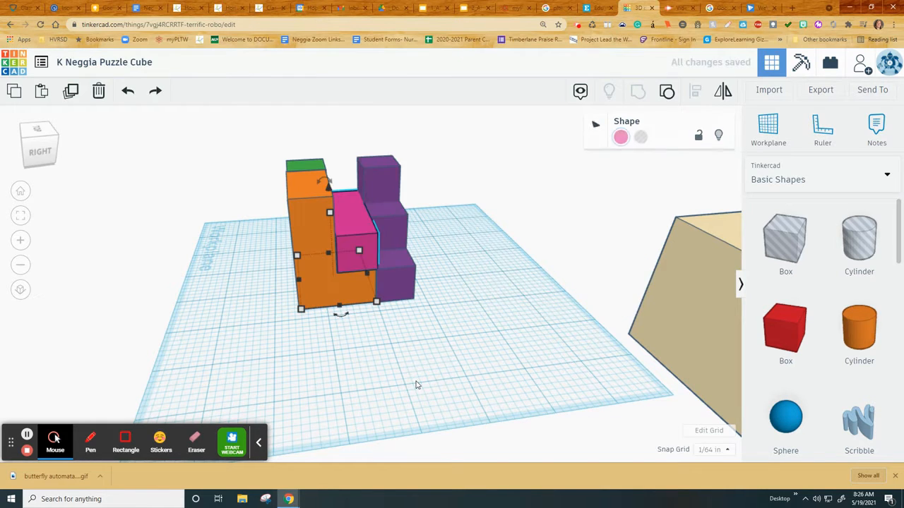
- Place the tan cube over the assembled pieces to compare their fit, and move it back off the workplane
right_drag(432, 353, 478, 361)
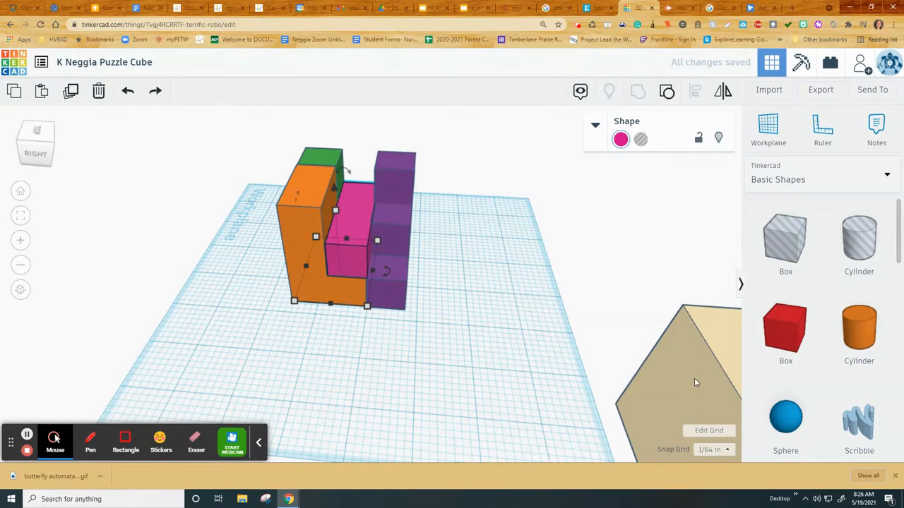
drag(696, 380, 302, 186)
right_drag(462, 275, 479, 327)
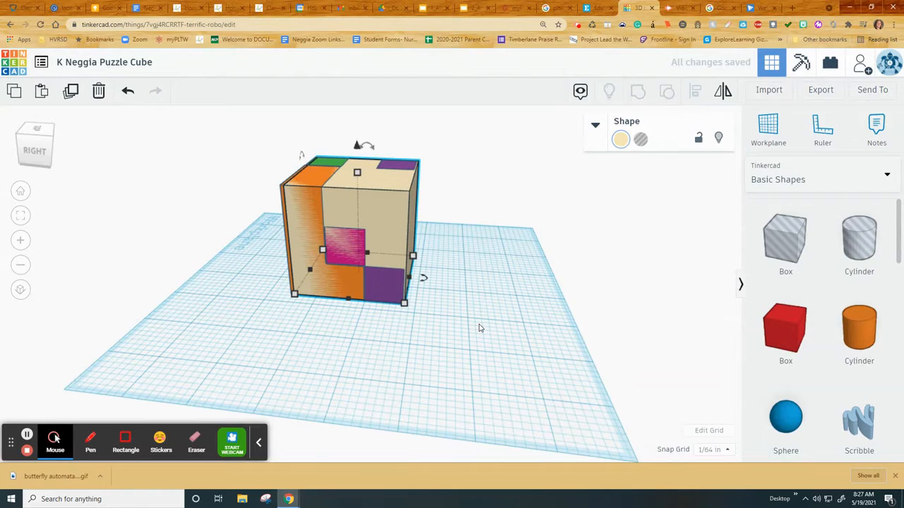
drag(378, 215, 748, 337)
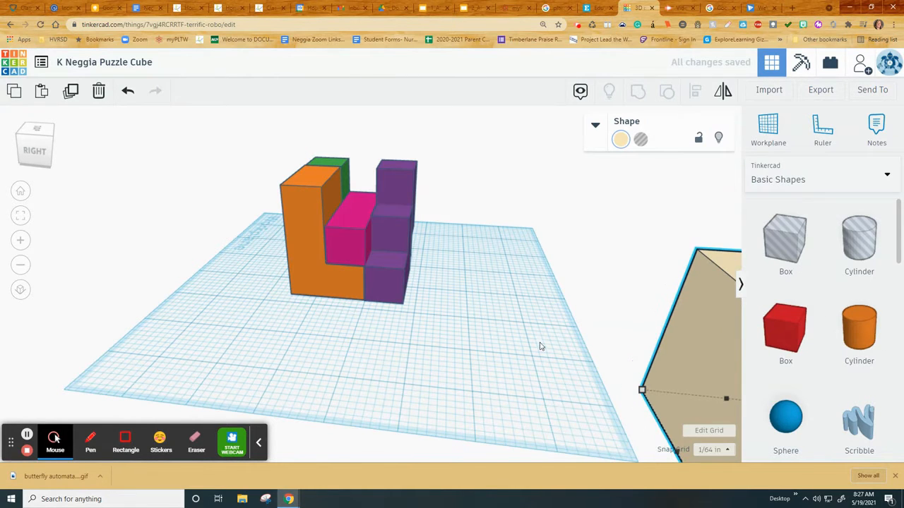
click(507, 327)
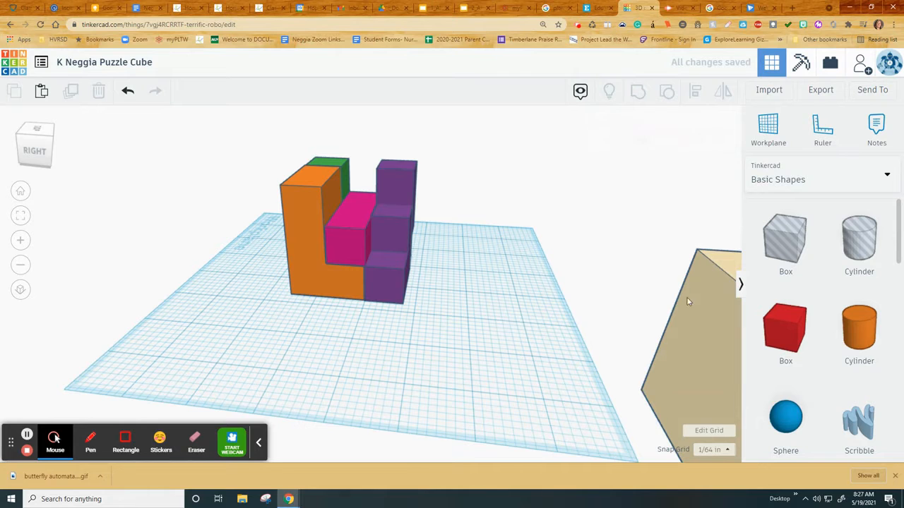
- Add a red box beside the puzzle assembly and set its length, width and height to 0.75 in
drag(786, 332, 525, 349)
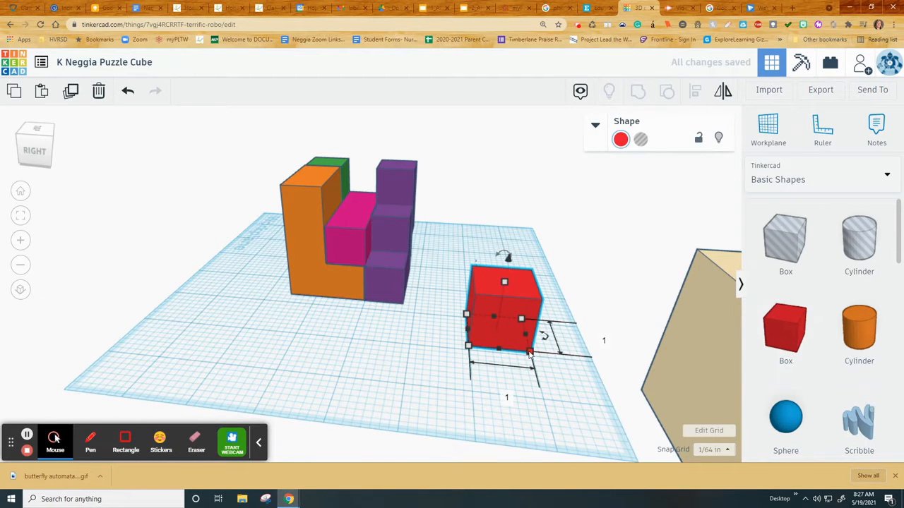
double_click(507, 397)
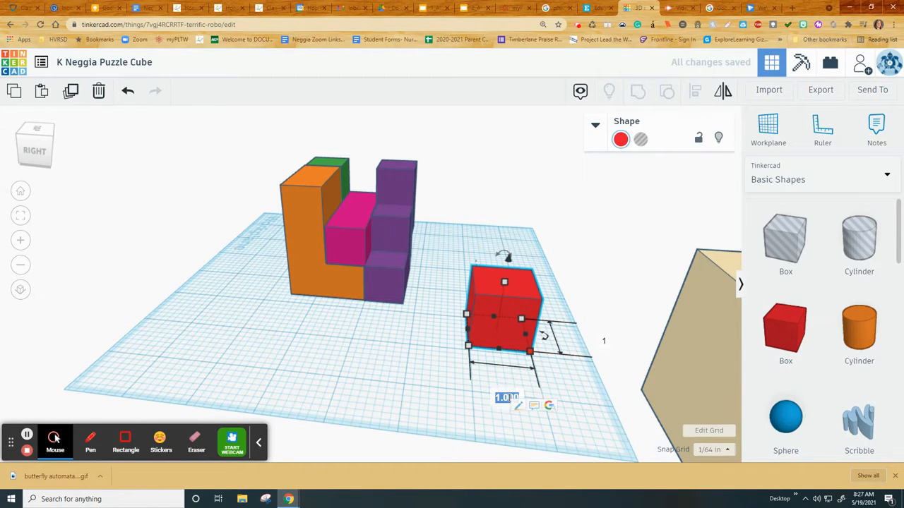
text(3/4)
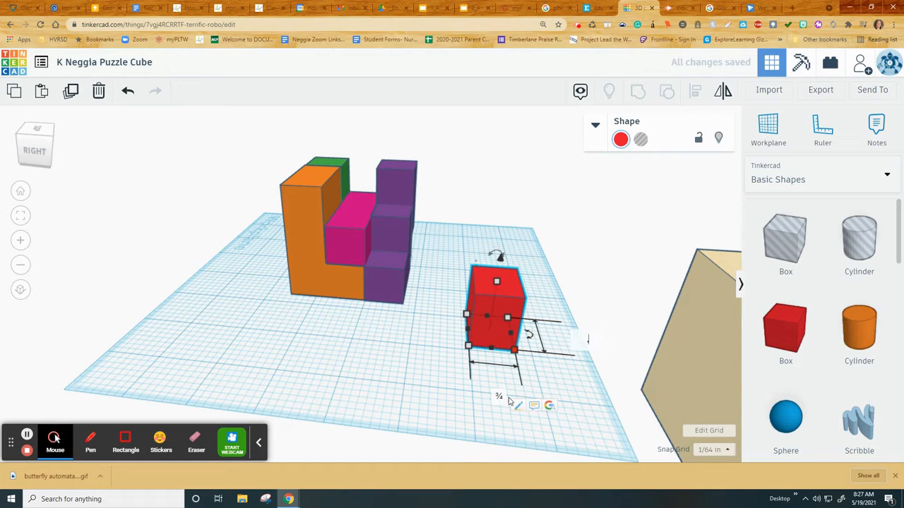
text(.75)
key(Return)
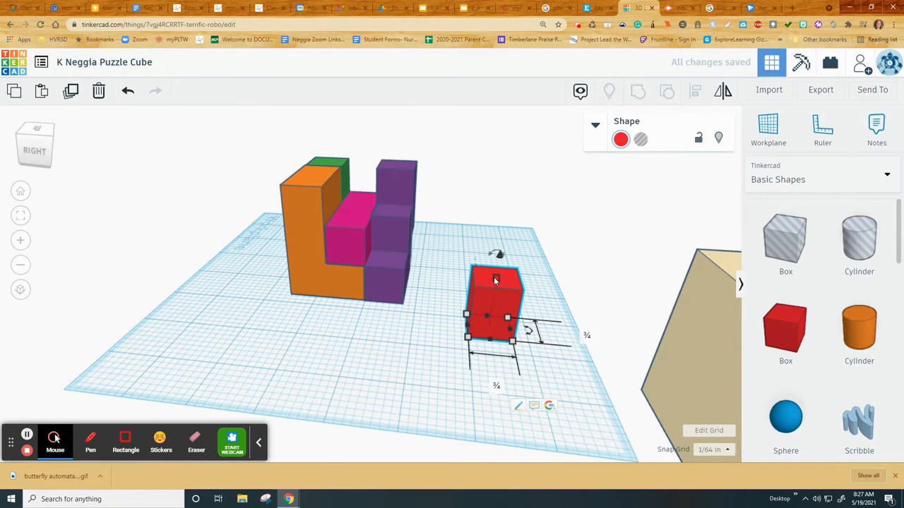
click(559, 303)
key(BackSpace)
text(.75)
key(Return)
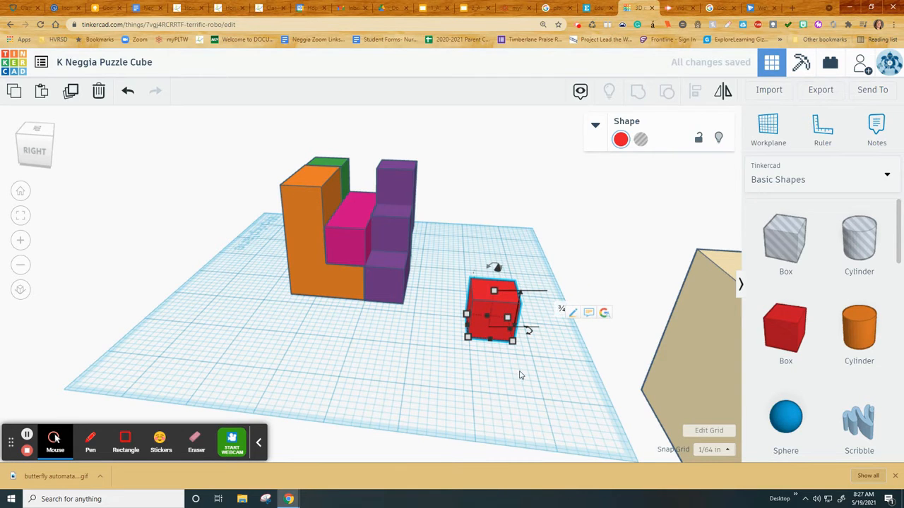
click(504, 388)
- Raise the red box 0.75 in above the workplane and set it on the lowest step of the purple piece
right_drag(450, 343, 388, 238)
right_drag(416, 347, 492, 313)
click(491, 311)
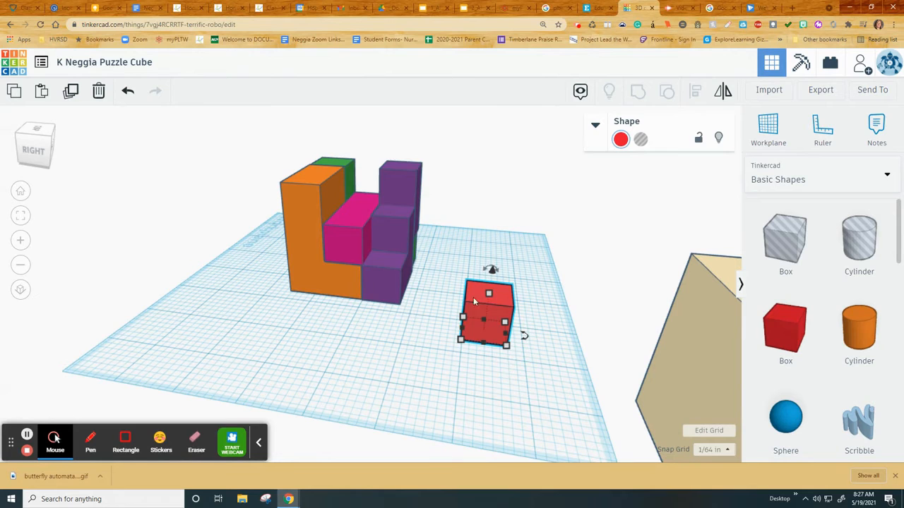
drag(490, 269, 497, 231)
click(583, 318)
key(BackSpace)
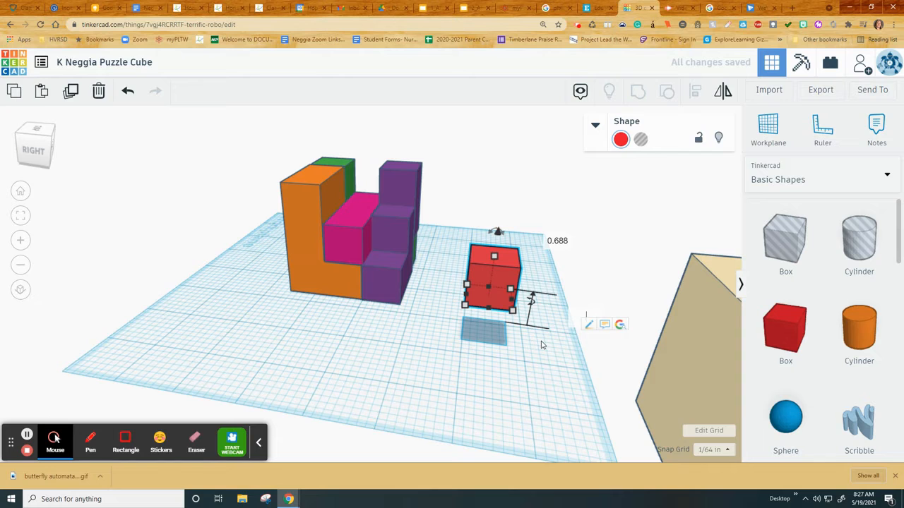
text(.75)
key(Return)
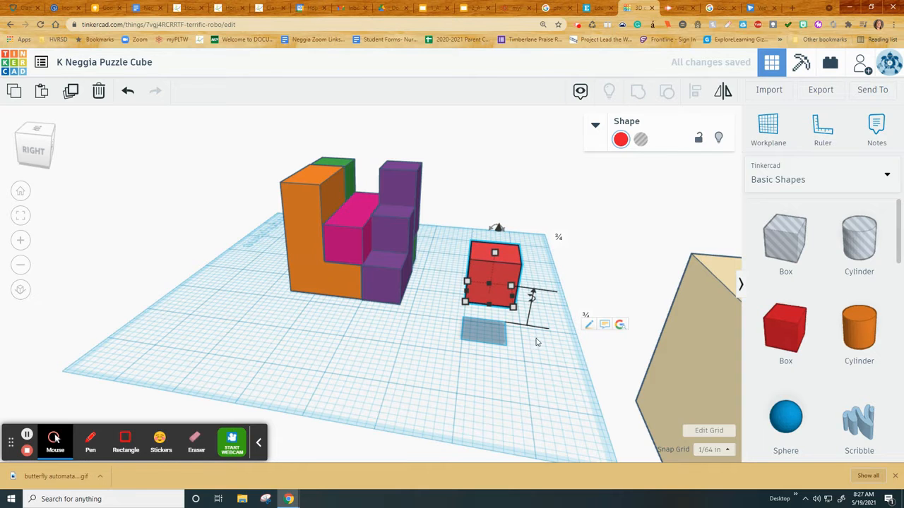
click(509, 416)
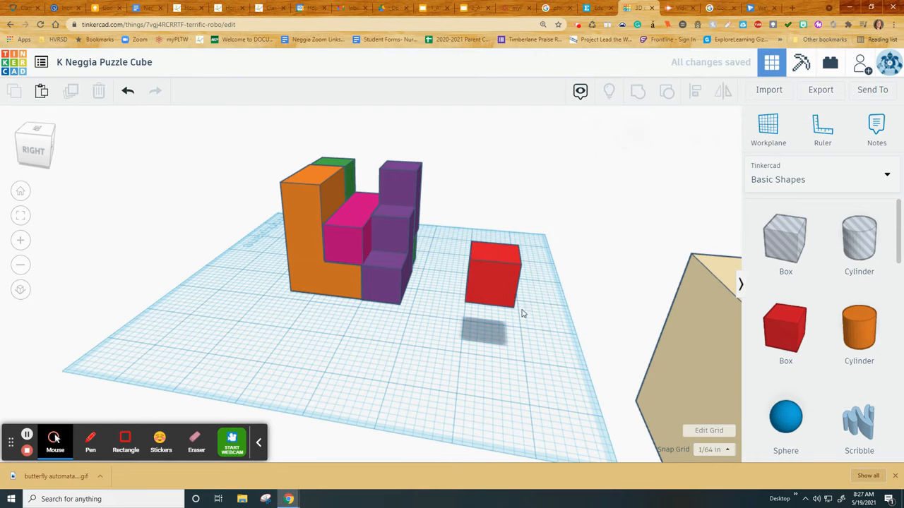
drag(476, 275, 390, 251)
right_drag(441, 303, 420, 332)
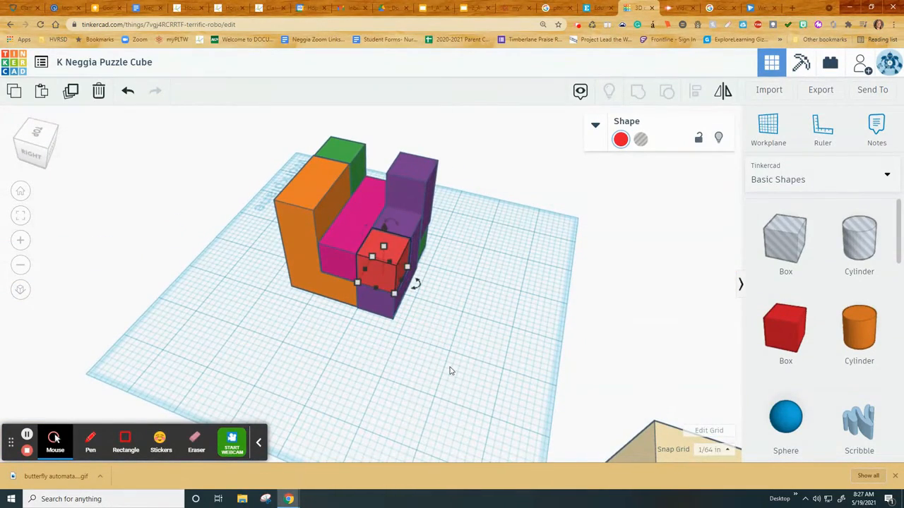
- Paste a copy of the red box and raise it 1.5 in above the workplane
click(451, 371)
key(ctrl+v)
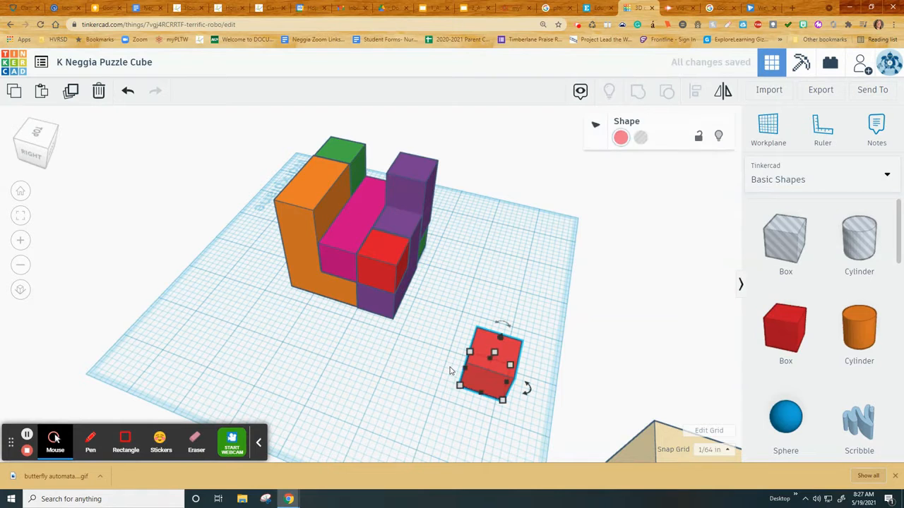
right_drag(364, 355, 420, 328)
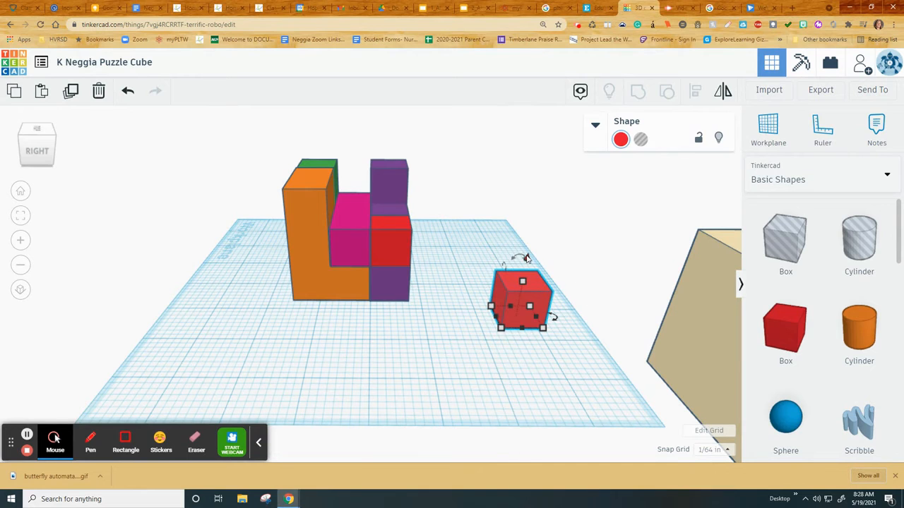
drag(526, 260, 530, 224)
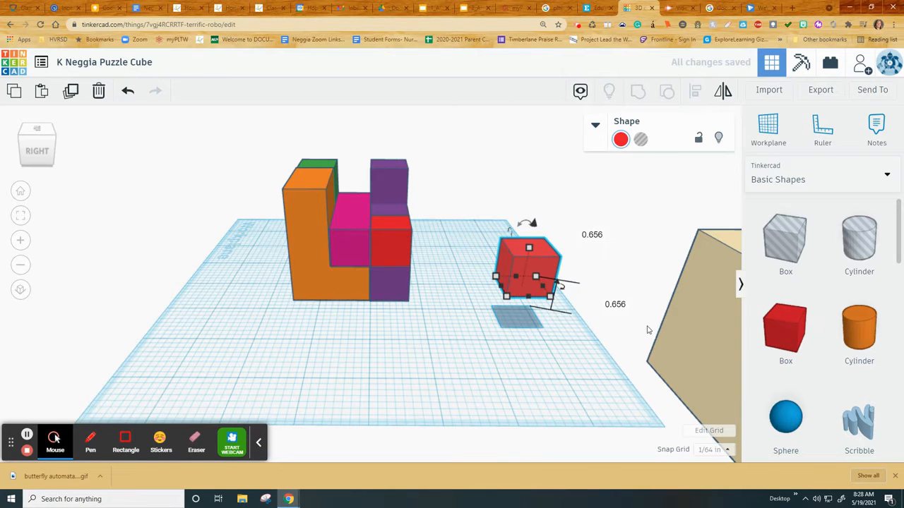
click(606, 314)
text(1.5)
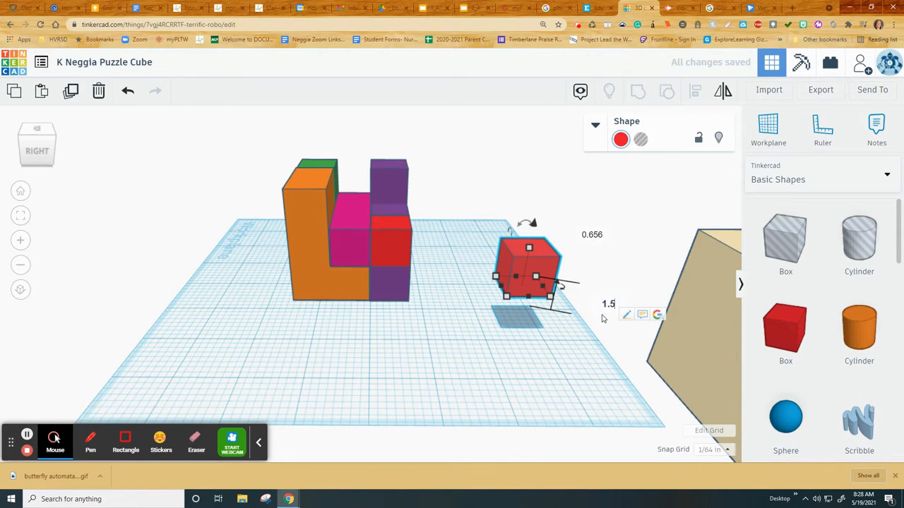
key(Return)
click(544, 331)
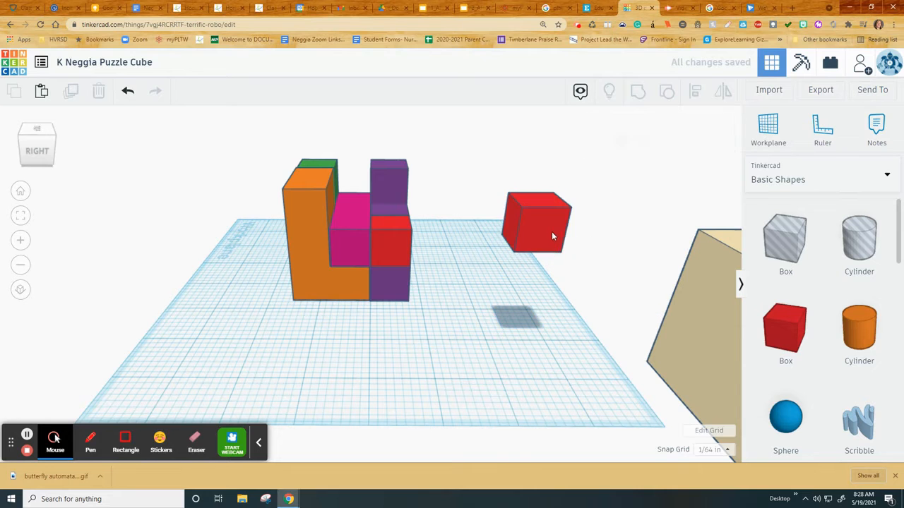
- Stack the raised copy on the first red box and nudge it flush with the box below
drag(551, 229, 397, 211)
right_drag(466, 287, 256, 266)
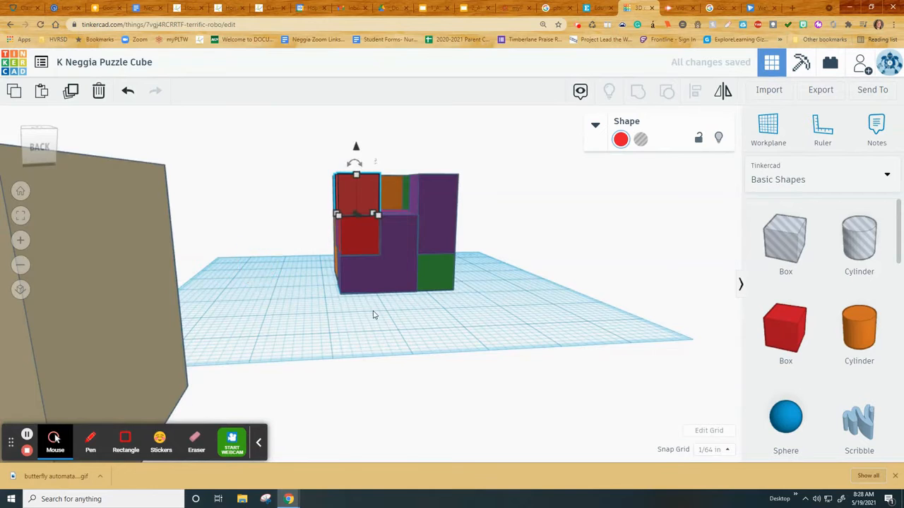
scroll(373, 313, down, 3)
scroll(347, 323, up, 5)
scroll(427, 322, up, 2)
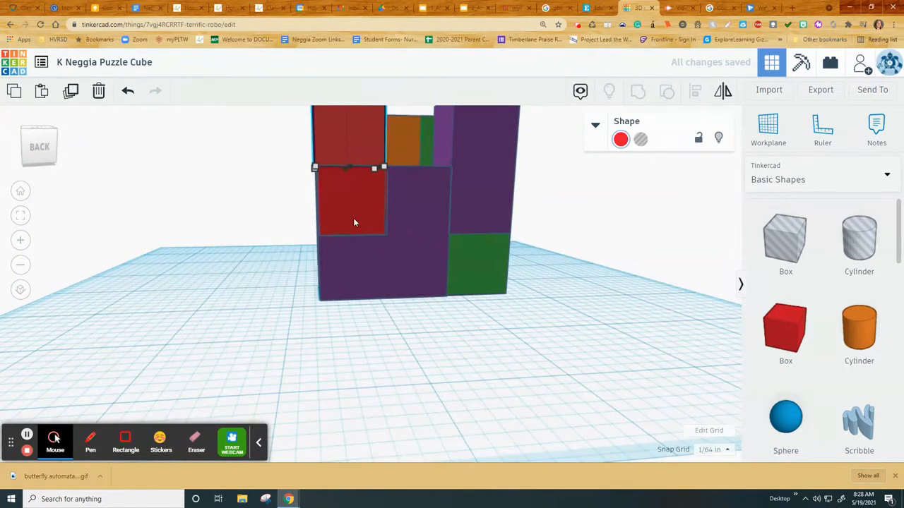
right_drag(417, 297, 412, 294)
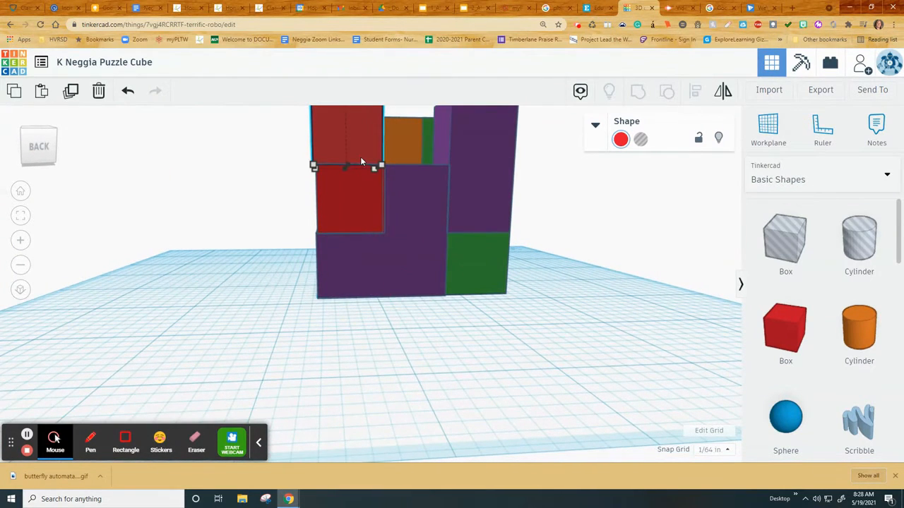
key(Right)
key(Right)
click(382, 332)
- Lengthen the upper red box to 1.5 in over the purple middle step and check its fit from the side and above
right_drag(383, 339, 339, 350)
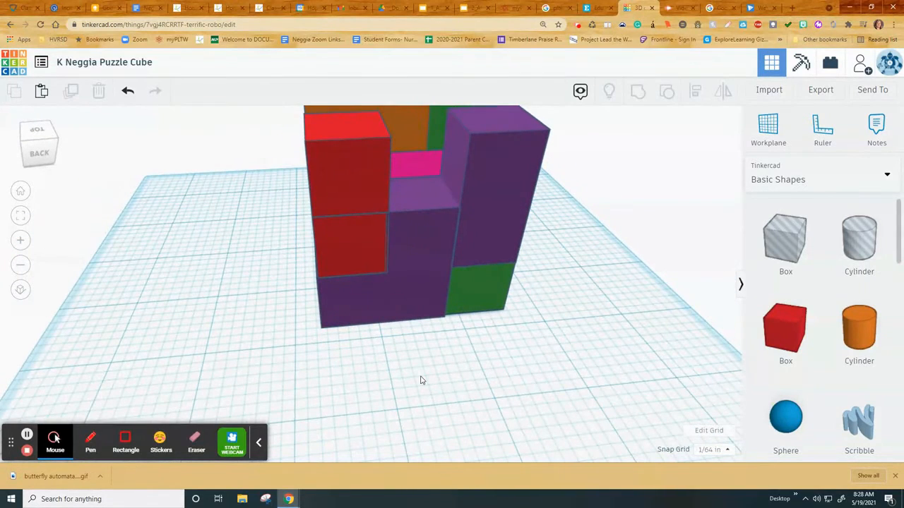
click(368, 186)
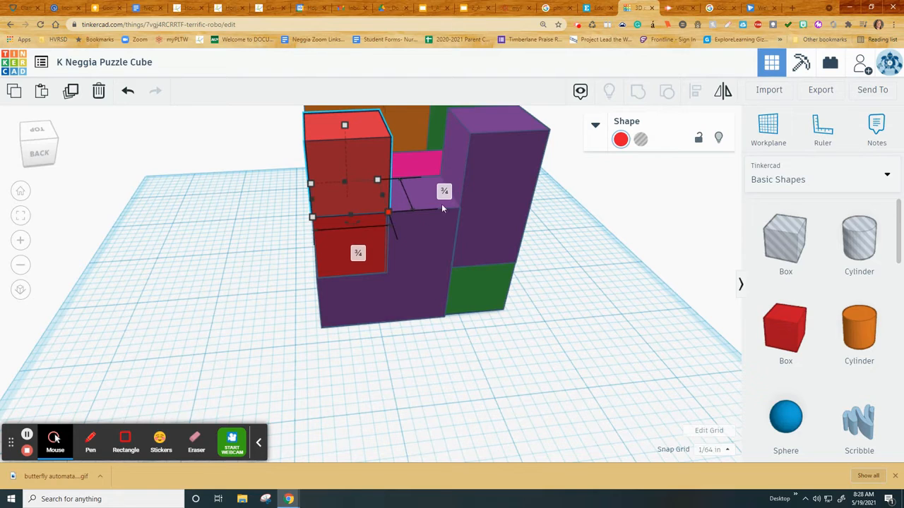
click(358, 254)
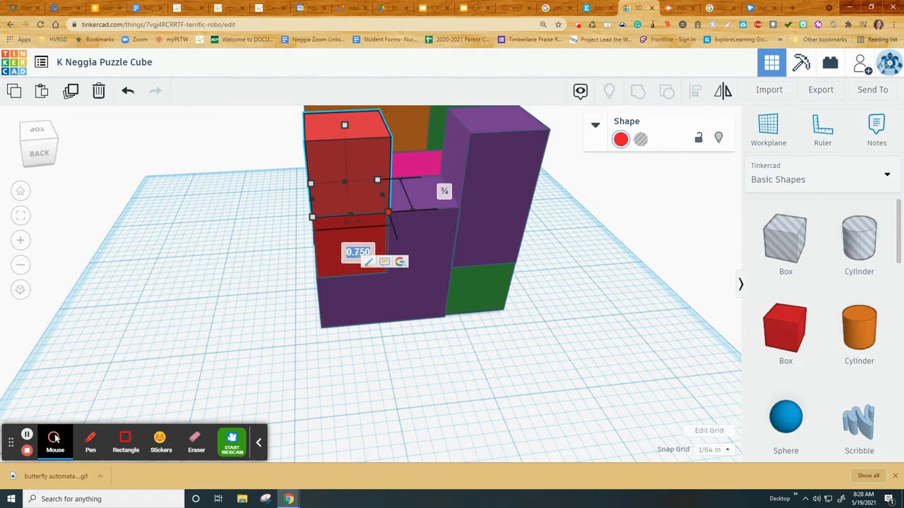
text(1.5)
key(Return)
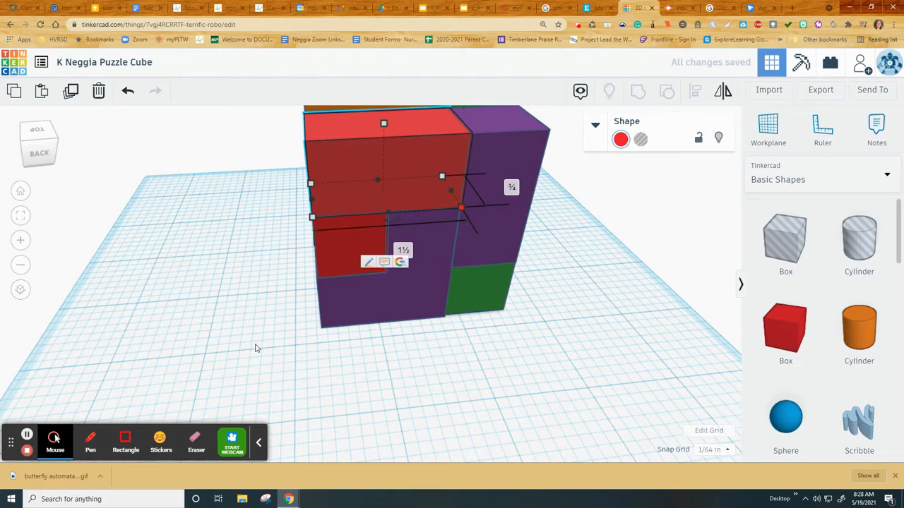
right_drag(256, 348, 448, 362)
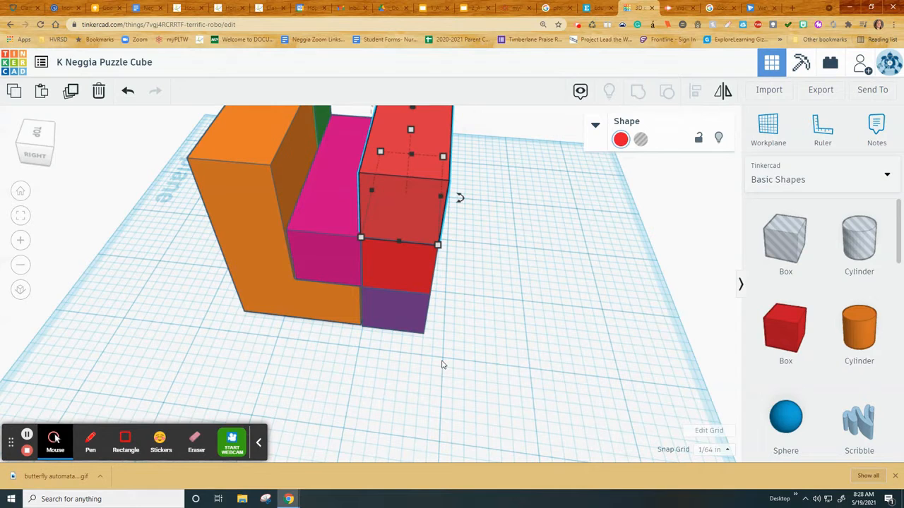
right_drag(442, 333, 454, 387)
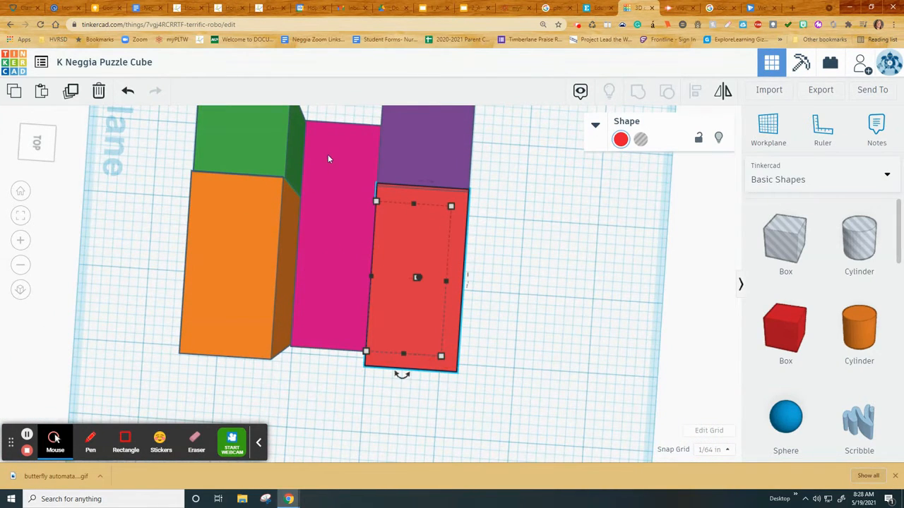
right_drag(416, 349, 385, 322)
right_drag(396, 254, 316, 219)
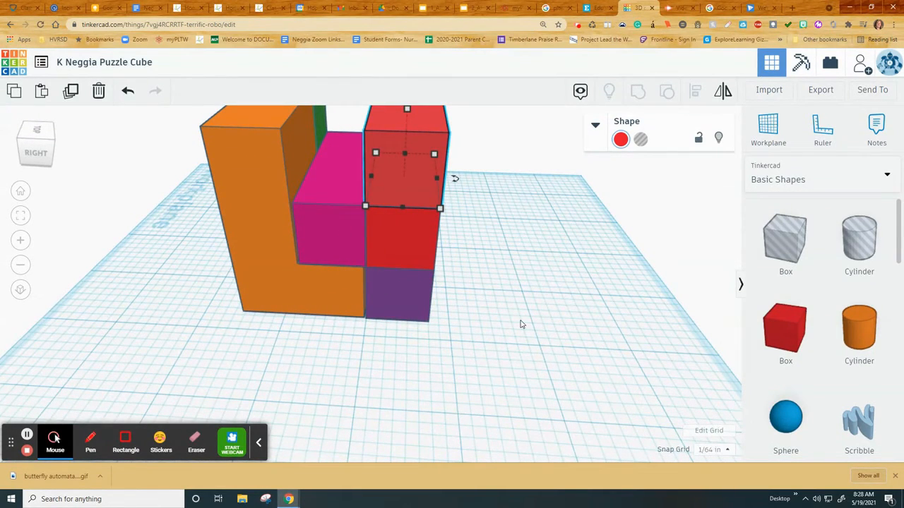
- Duplicate the upper red box and place the copy on the magenta piece, between the orange piece and the original box
scroll(519, 326, up, 3)
scroll(519, 325, down, 5)
scroll(519, 325, down, 1)
click(539, 282)
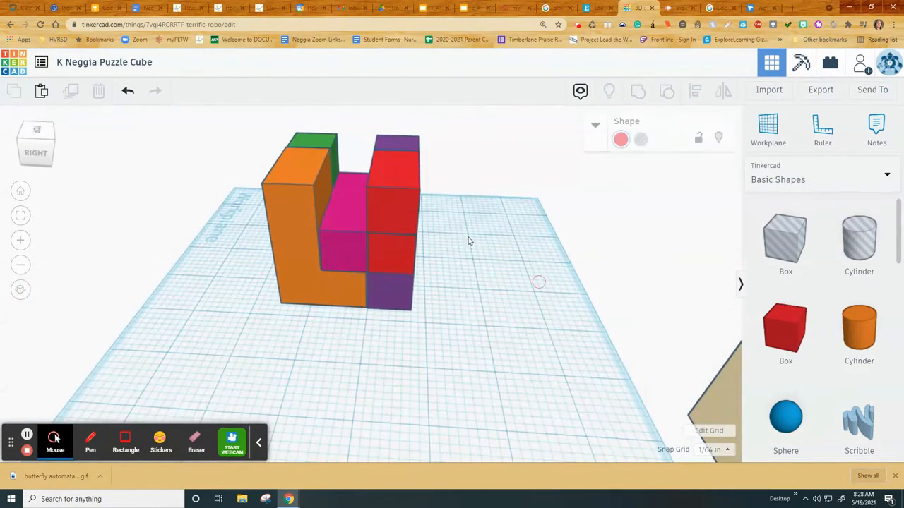
click(393, 187)
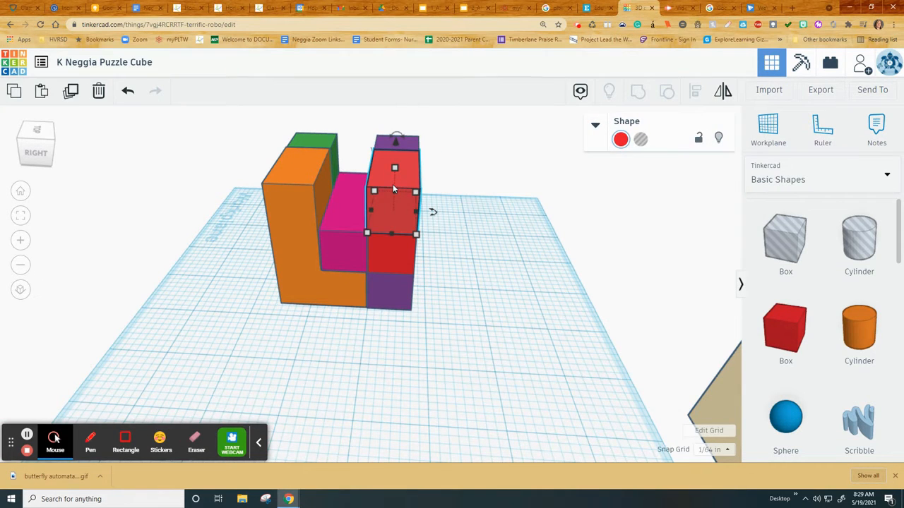
drag(394, 187, 420, 188)
click(526, 304)
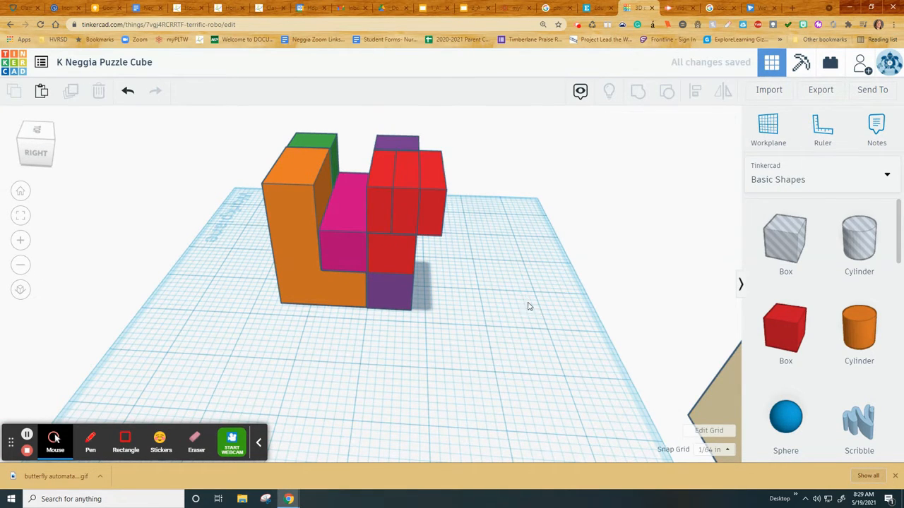
drag(431, 206, 362, 203)
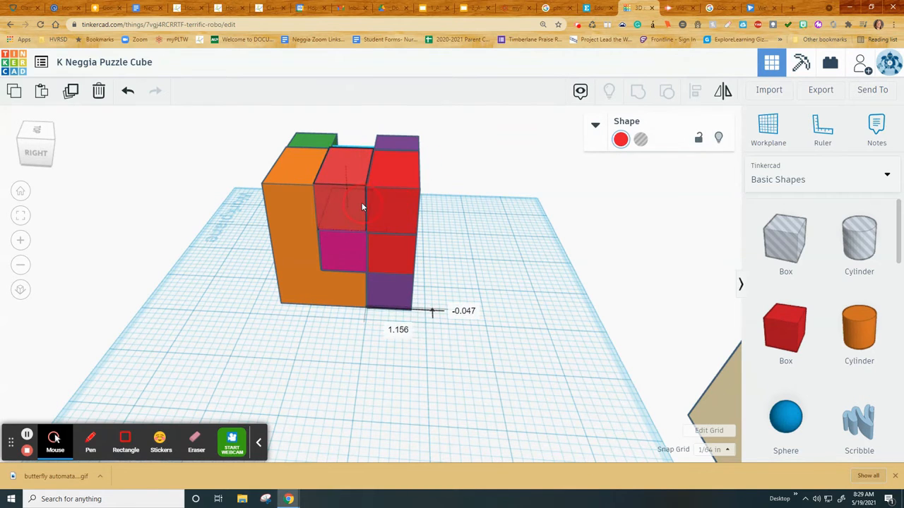
- Nudge the copied red box lengthwise until its end lines up with the orange piece's outer face
right_drag(464, 298, 264, 303)
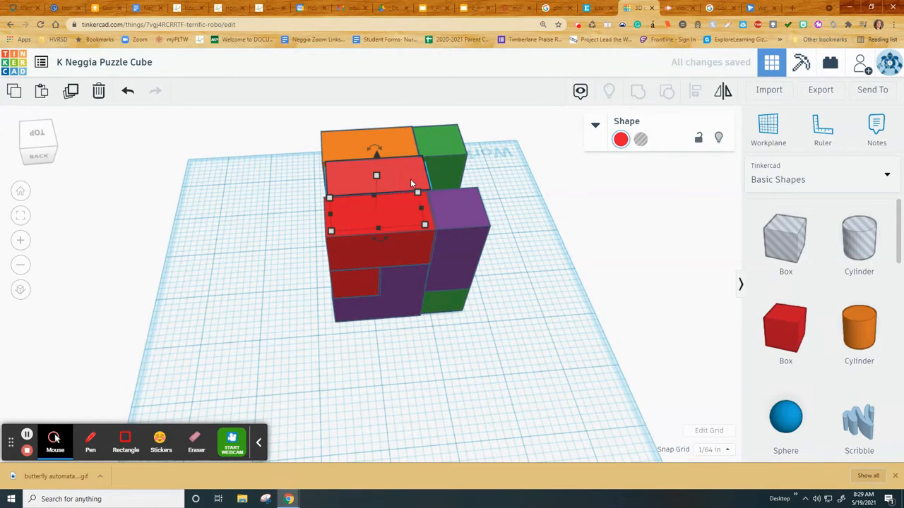
key(Left)
key(Left)
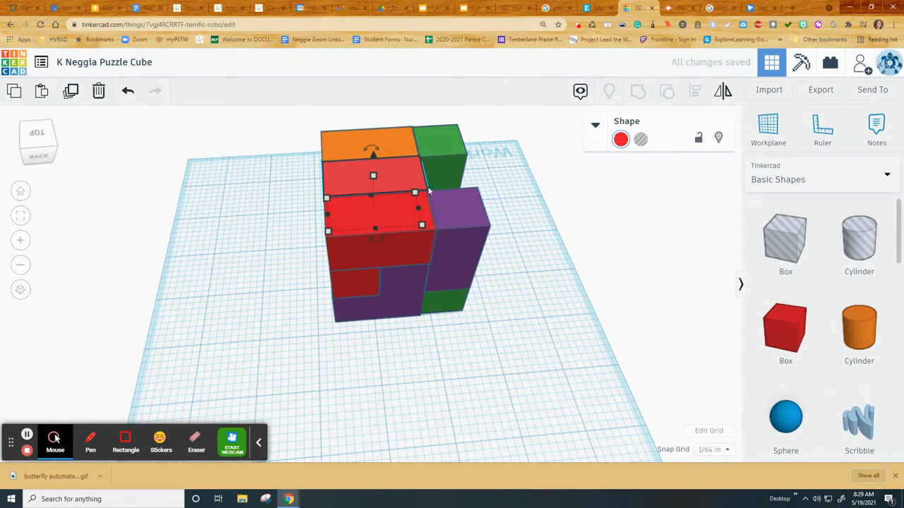
mouse_move(422, 223)
drag(422, 223, 459, 202)
drag(459, 203, 456, 210)
key(ctrl+z)
- Set the length of the red box over the magenta piece to 2.25 in
mouse_move(423, 226)
click(381, 277)
text(2.25)
key(Return)
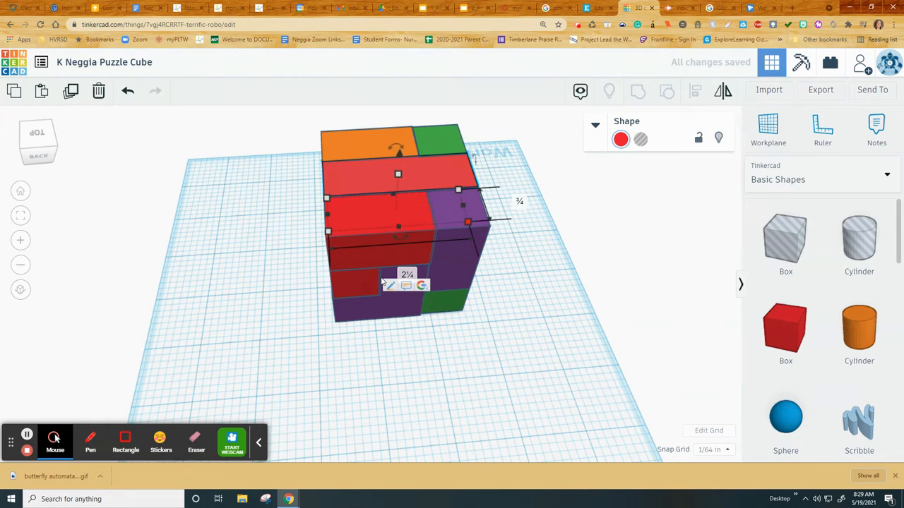
click(444, 420)
- Group the three red boxes into a single piece
right_drag(450, 420, 567, 407)
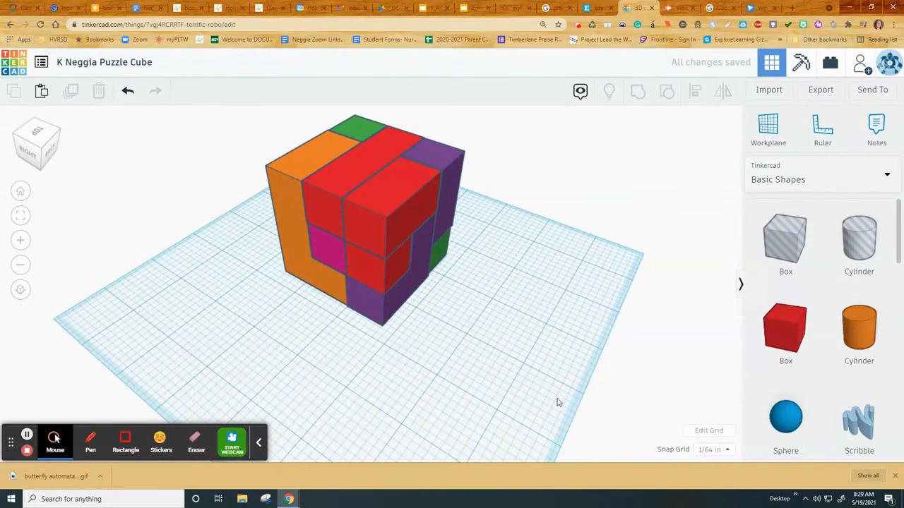
click(332, 204)
shift+click(385, 229)
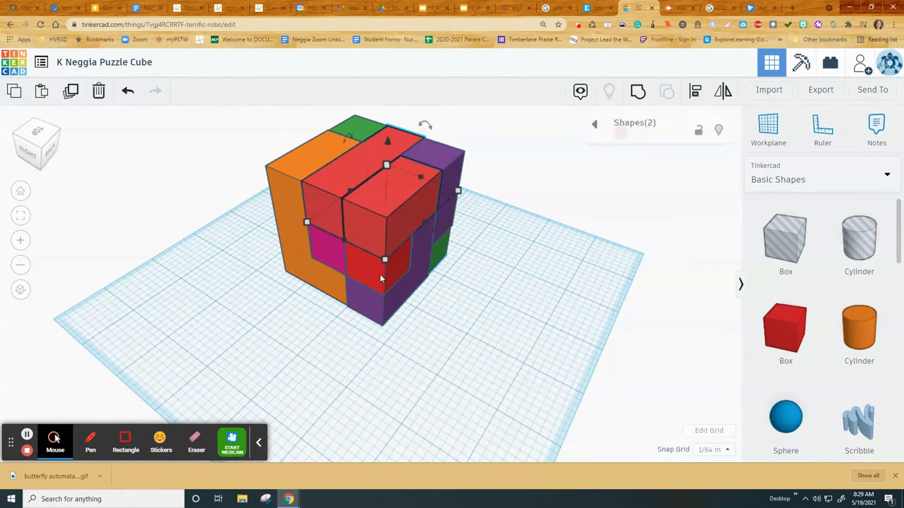
shift+click(381, 275)
click(636, 93)
click(483, 364)
- Ungroup the red piece and nudge the long middle box to close the gap to the red box beside it
right_drag(420, 388, 511, 386)
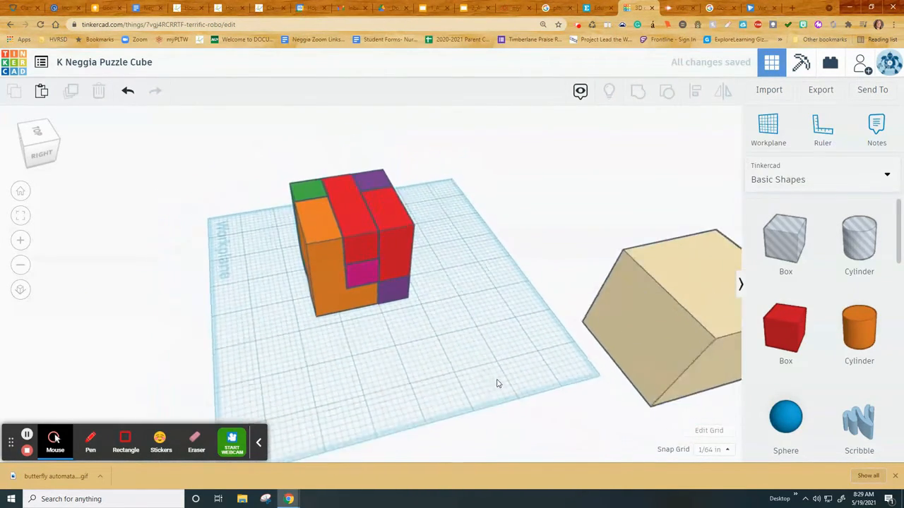
scroll(497, 384, up, 10)
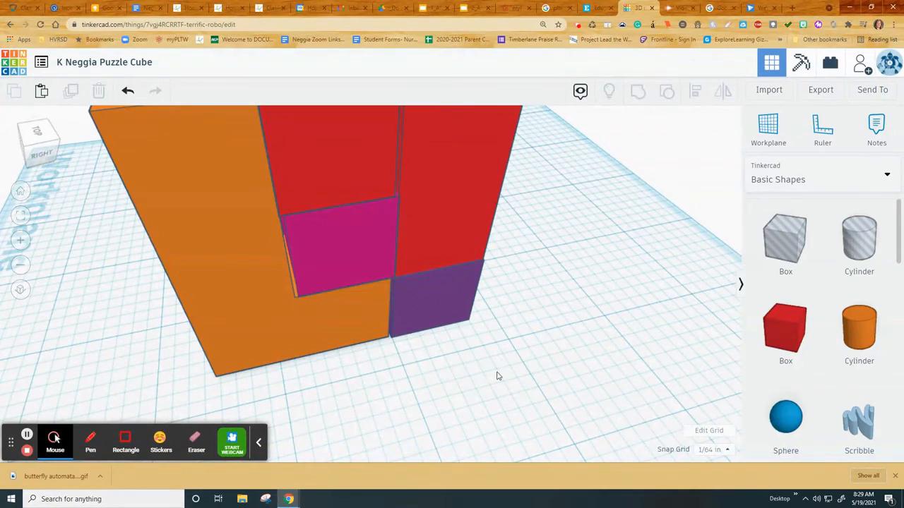
right_drag(387, 357, 447, 340)
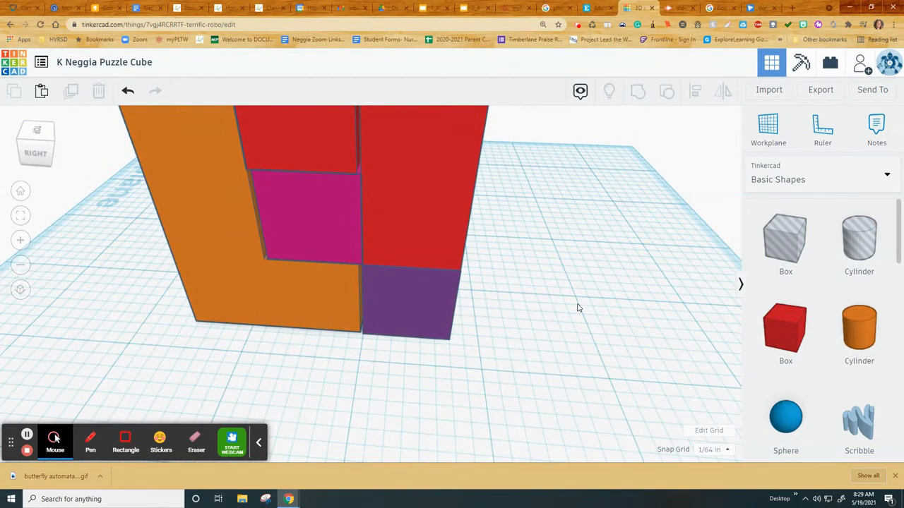
scroll(577, 308, down, 5)
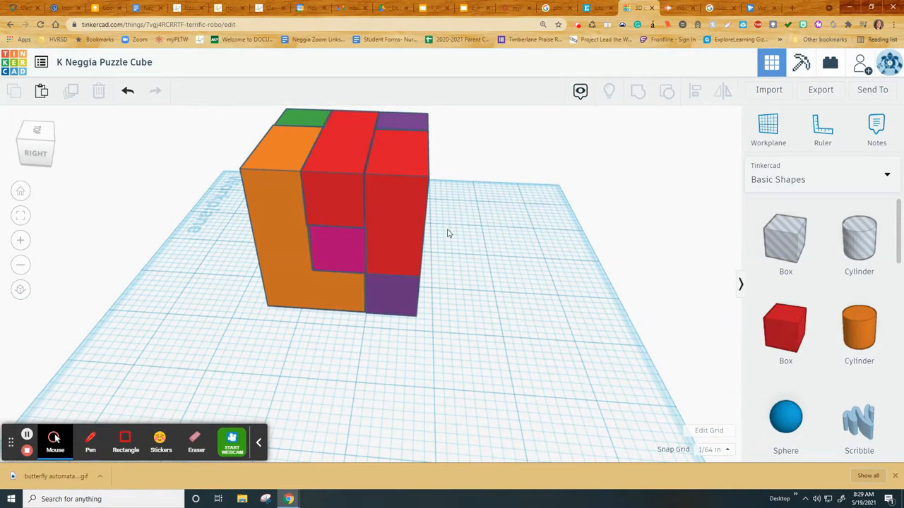
click(394, 200)
click(667, 90)
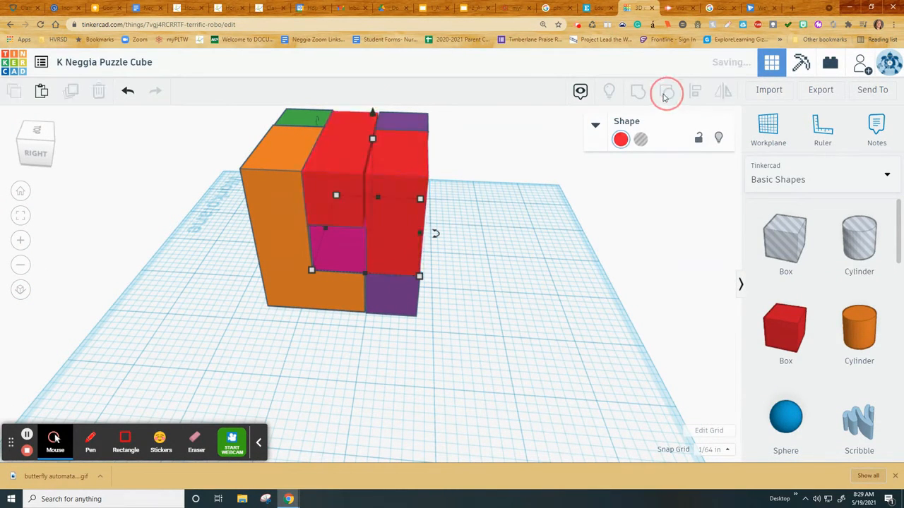
click(553, 346)
click(345, 208)
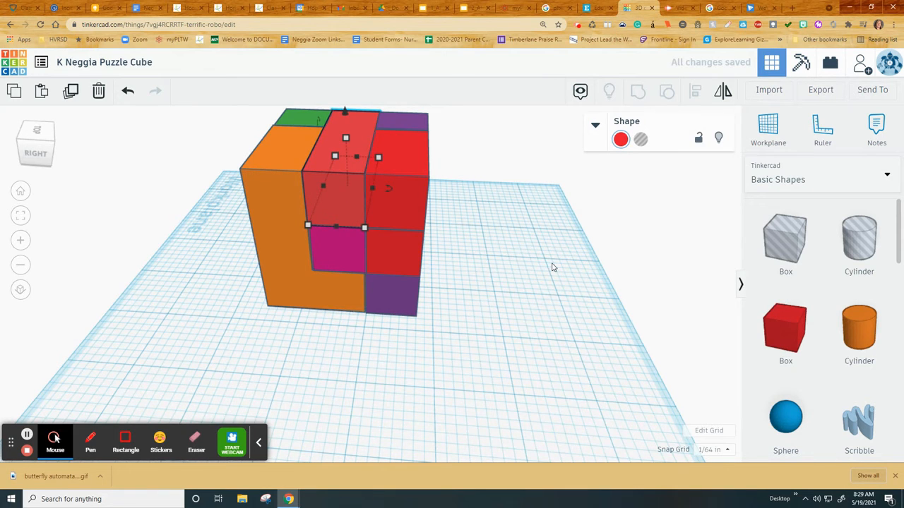
click(553, 267)
- Select all three red boxes again and group them into one puzzle piece
click(336, 205)
shift+click(397, 202)
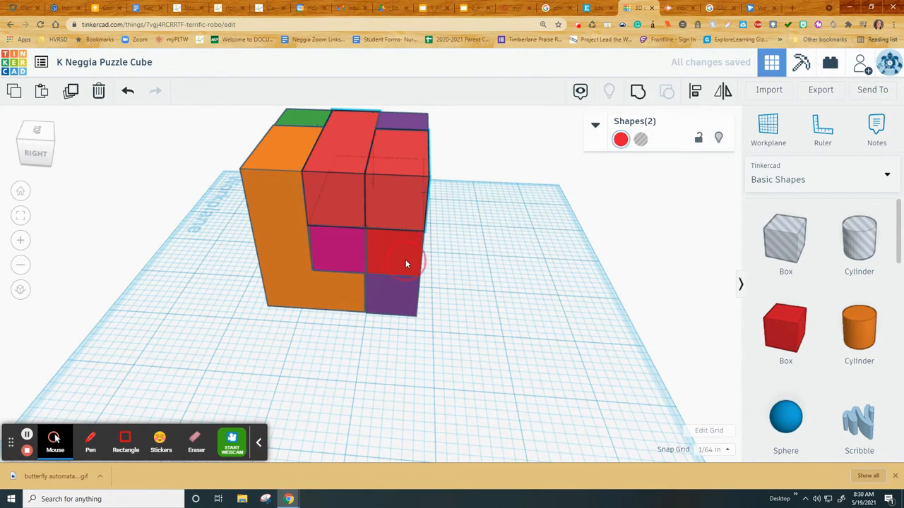
shift+click(406, 260)
click(639, 92)
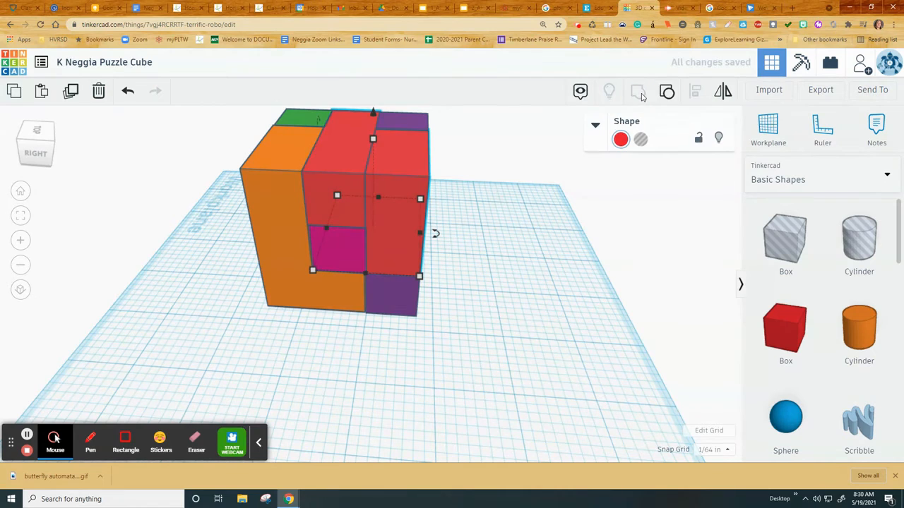
scroll(524, 385, up, 4)
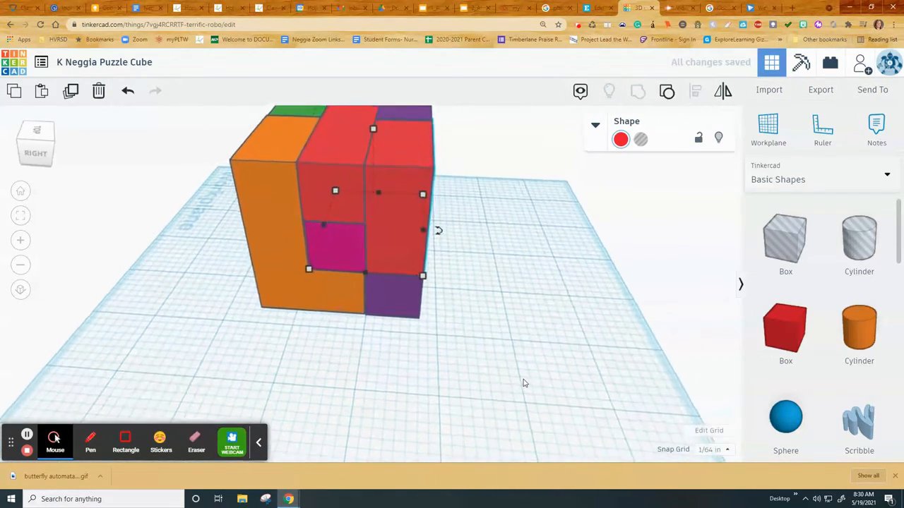
click(524, 381)
- Inspect the seams up close, pull the red piece out of the cube to view its shape, and undo the move
right_drag(535, 378, 516, 386)
scroll(517, 385, down, 3)
scroll(516, 384, up, 5)
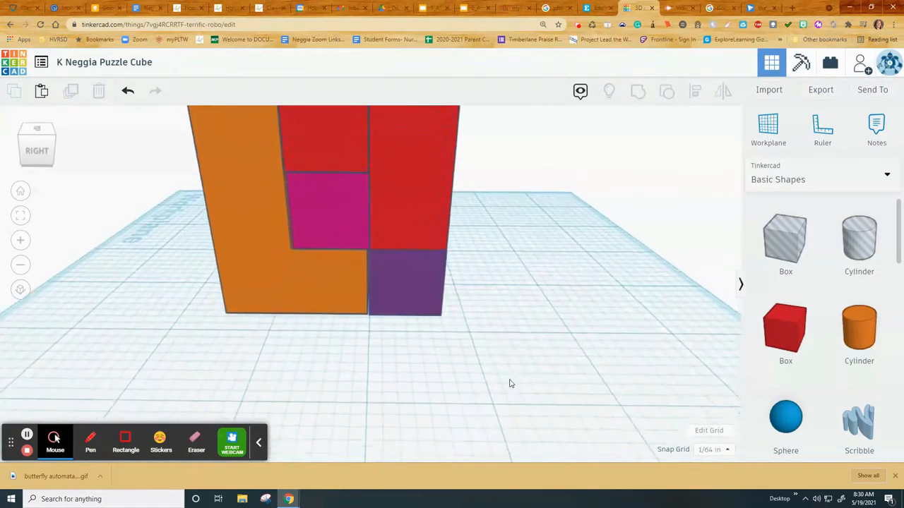
scroll(509, 384, down, 6)
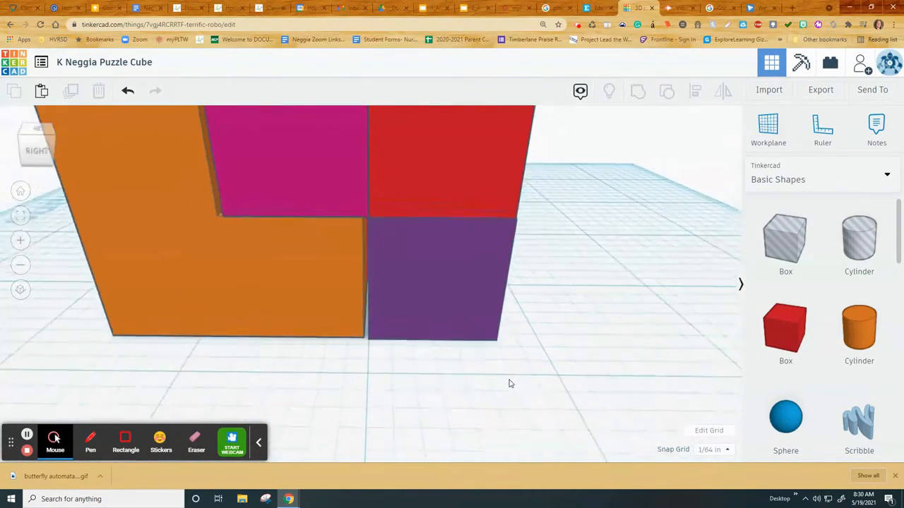
scroll(493, 385, down, 1)
drag(398, 253, 523, 268)
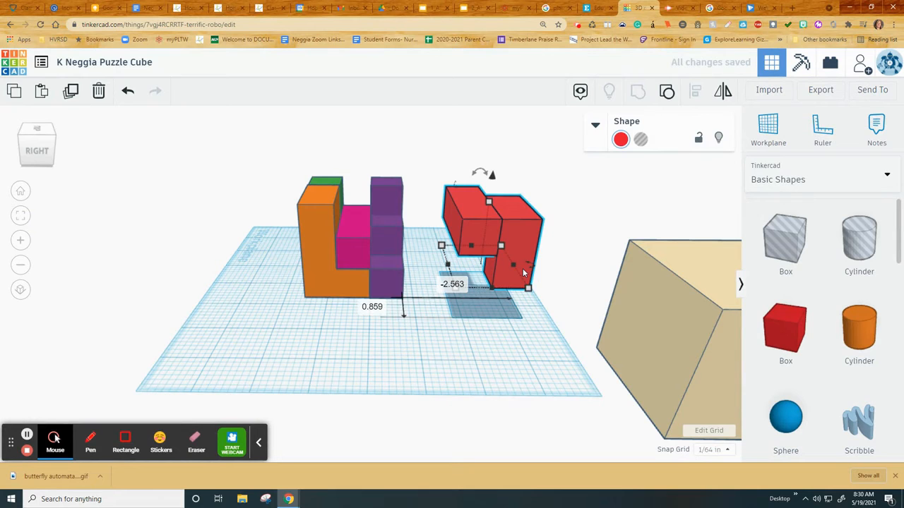
key(ctrl+z)
- Pull the purple, green, red and orange pieces outward from the cube, leaving the magenta piece in the middle
right_drag(506, 344, 365, 361)
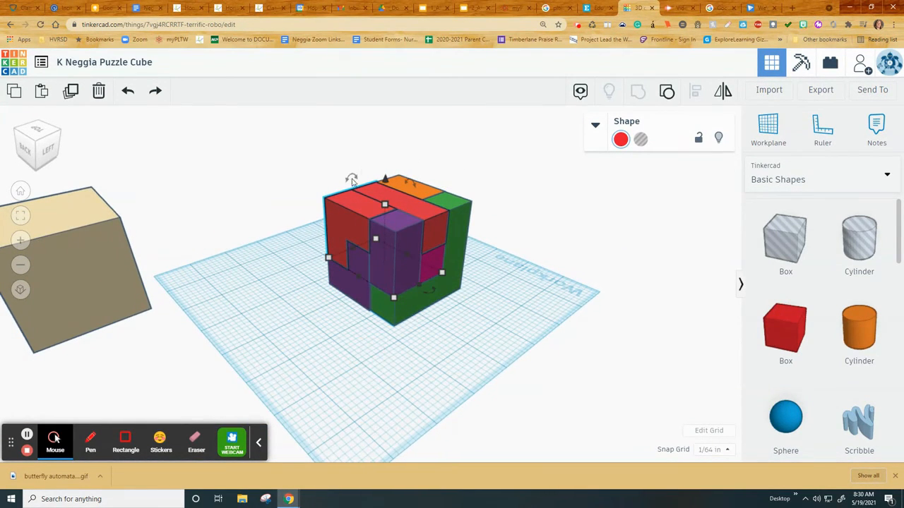
click(652, 327)
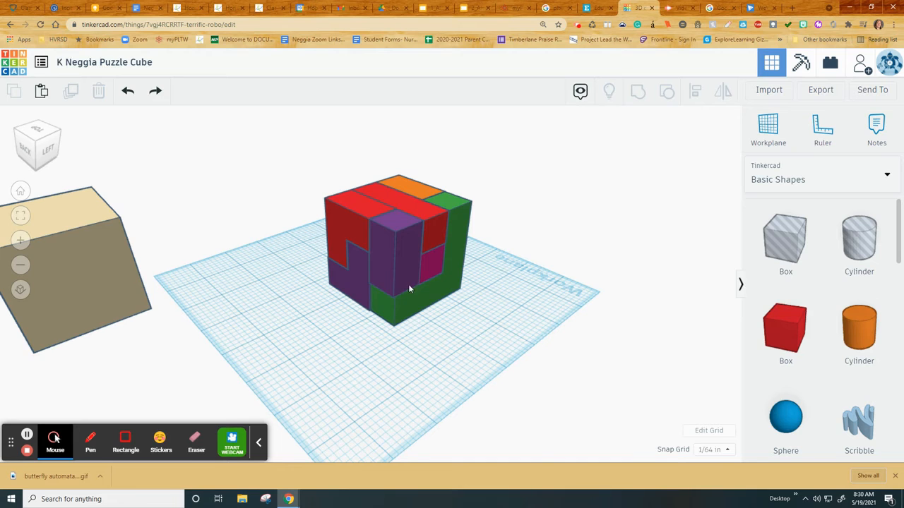
drag(395, 280, 317, 311)
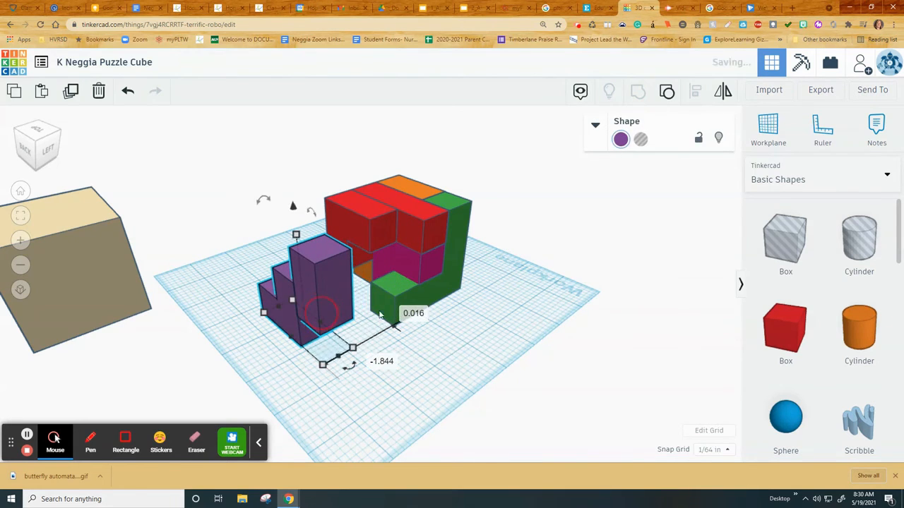
drag(404, 322, 444, 357)
drag(398, 226, 329, 195)
drag(412, 195, 478, 168)
- Move the purple piece about 0.84 in and the orange piece about 0.81 in farther away from the magenta piece
right_drag(434, 302, 473, 304)
drag(327, 292, 298, 282)
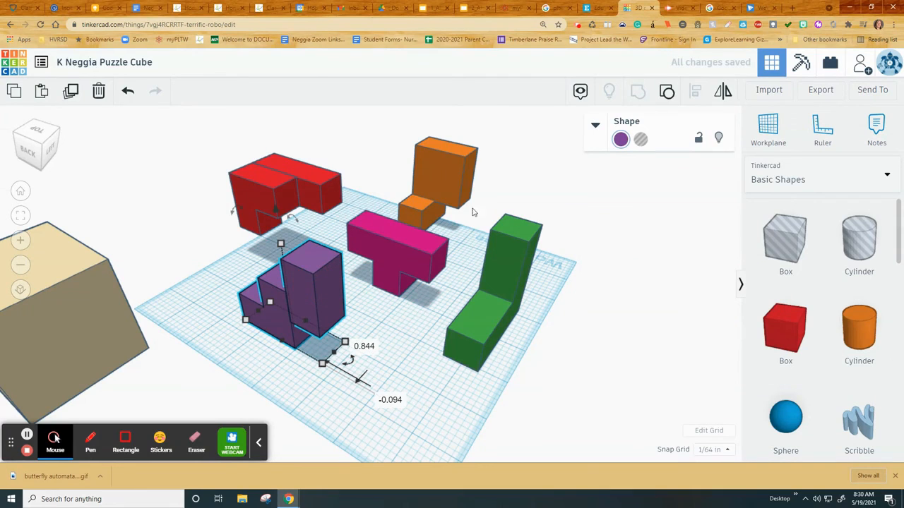
mouse_move(466, 163)
mouse_down()
mouse_move(471, 154)
mouse_move(468, 164)
mouse_up()
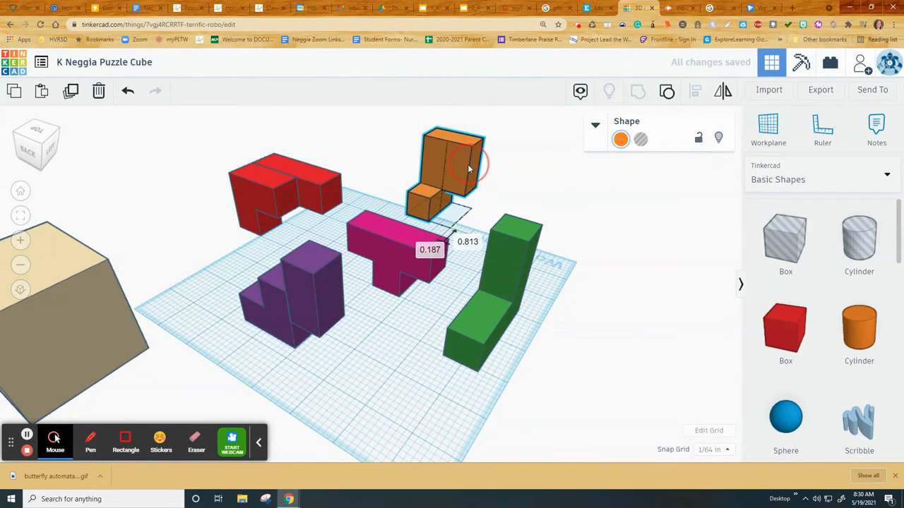
click(637, 406)
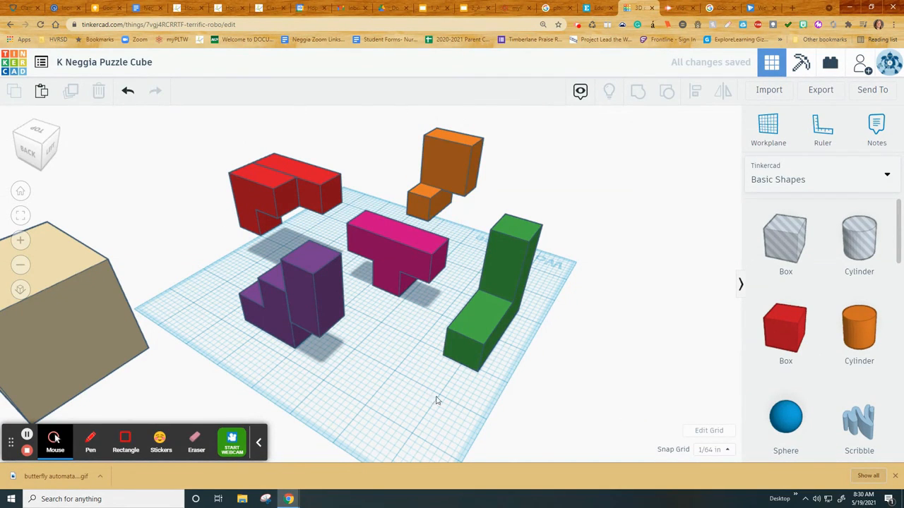